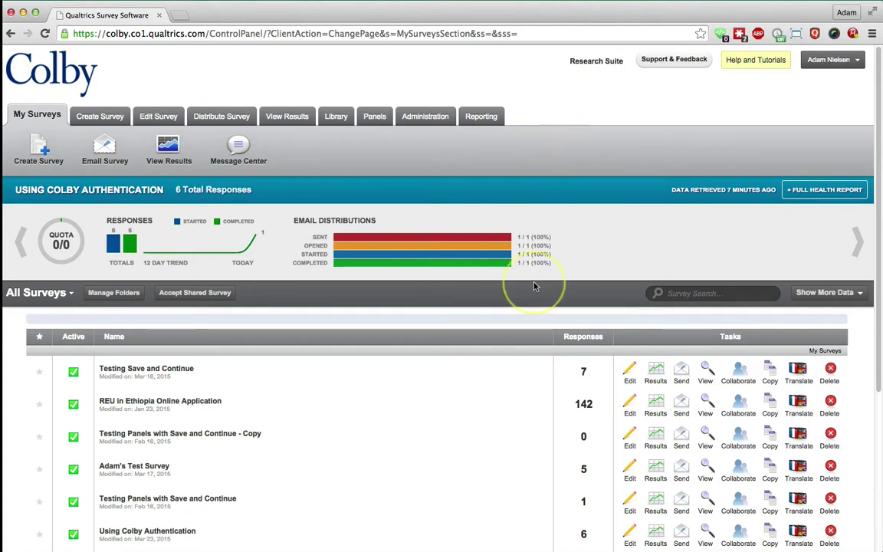
Step: Scroll My Surveys and open 'How to automatically capture respondent data' in the survey editor
scroll(360, 455, down, 5)
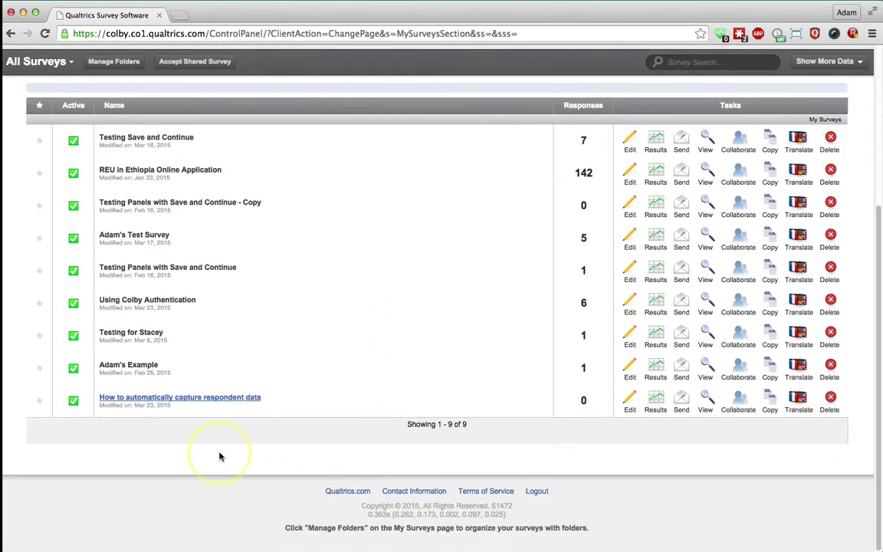
click(165, 400)
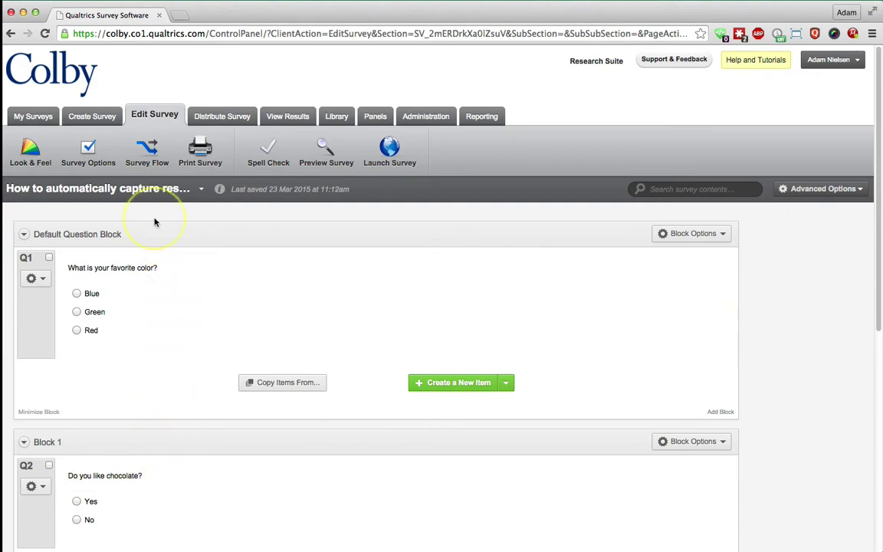
Step: Add an Authenticator element to the Survey Flow below Block 1
click(149, 152)
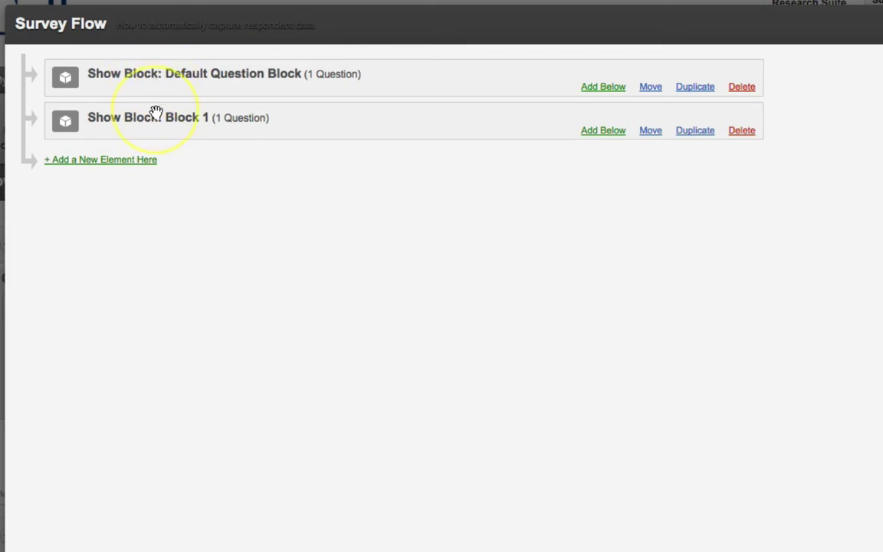
click(96, 163)
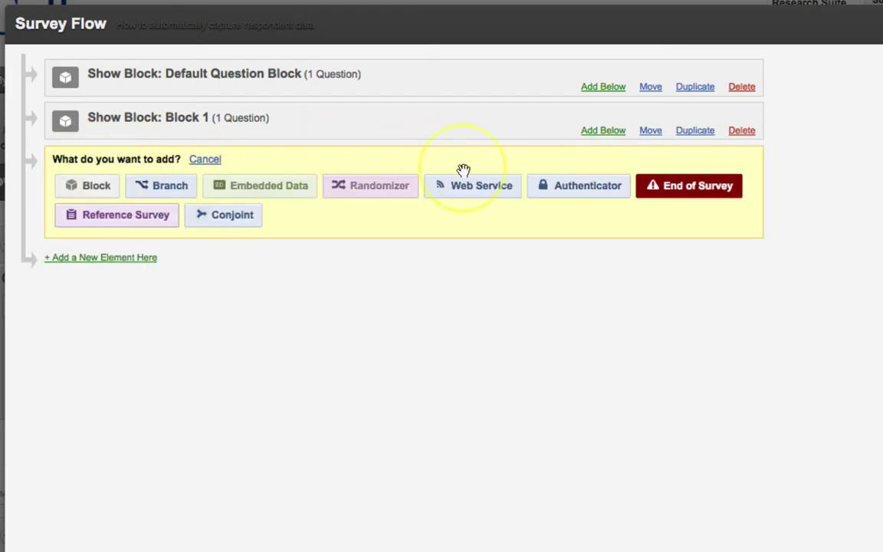
click(585, 188)
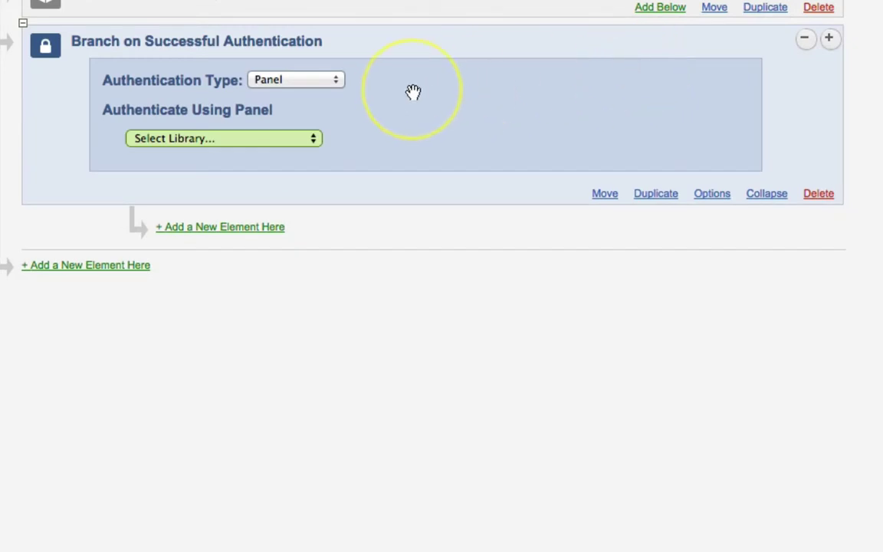
Step: Set the authenticator to Shibboleth SSO, without panel association, capturing respondent identifying info
click(326, 86)
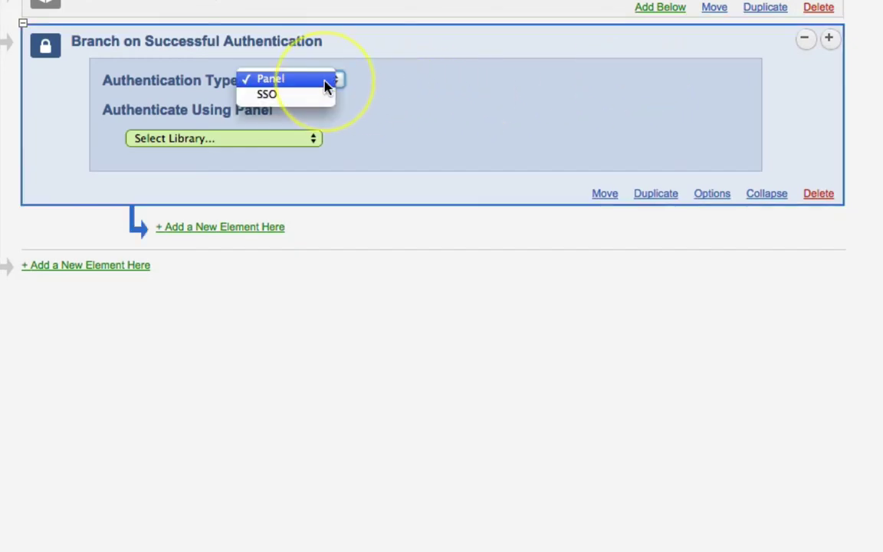
click(290, 95)
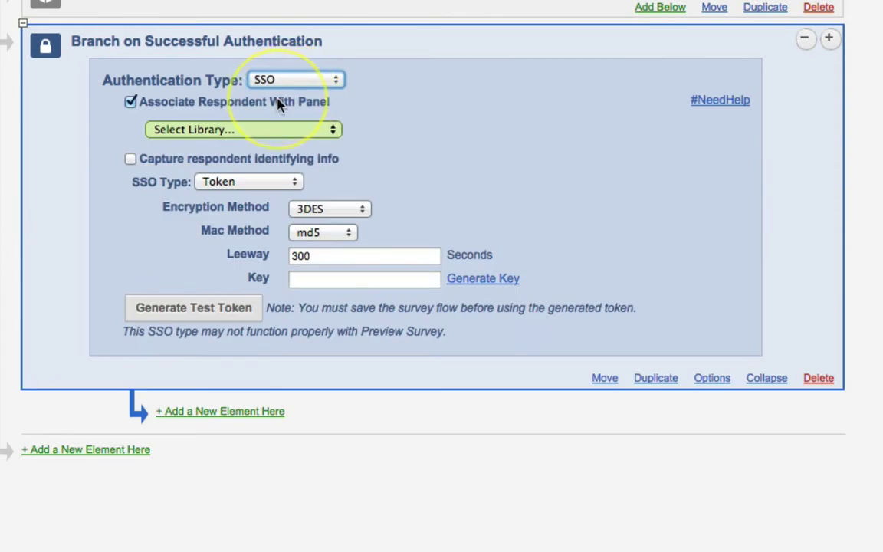
click(131, 103)
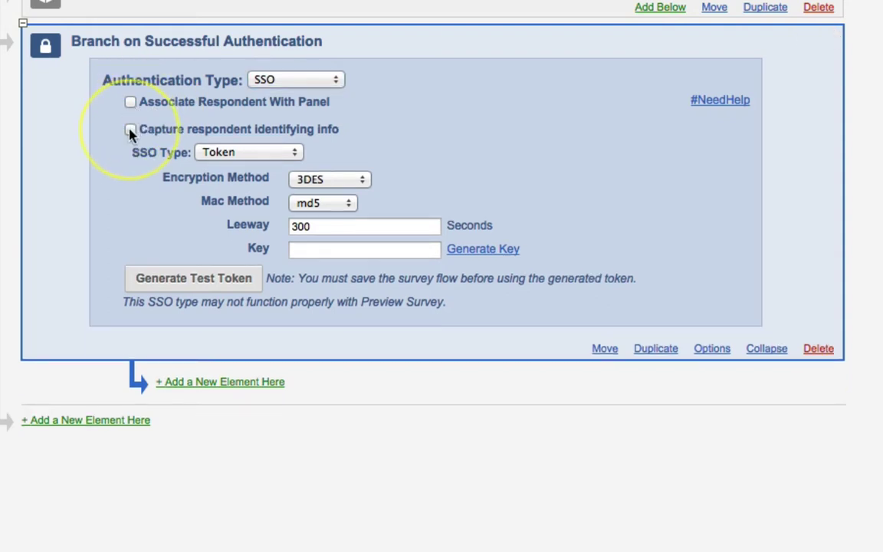
click(130, 130)
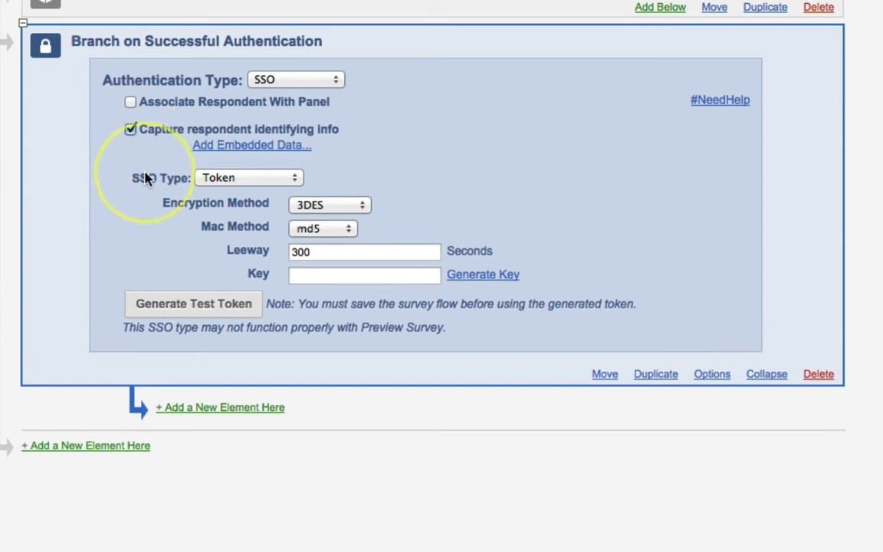
click(222, 178)
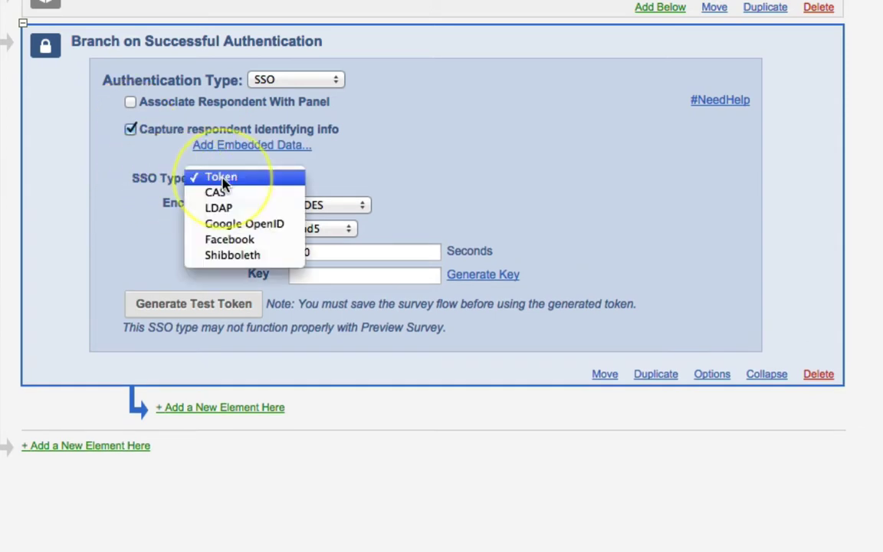
click(244, 259)
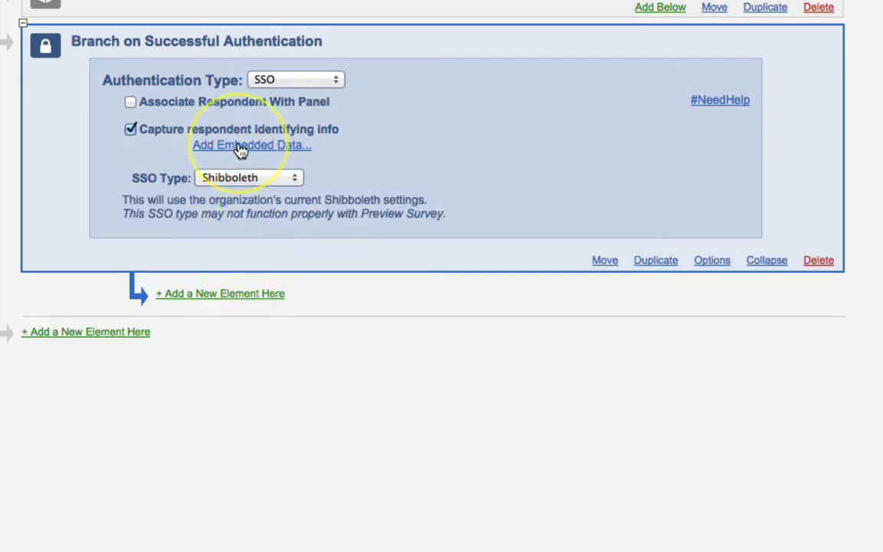
Step: Add an embedded-data to SSO field mapping row, then bring up the OID notes
click(240, 150)
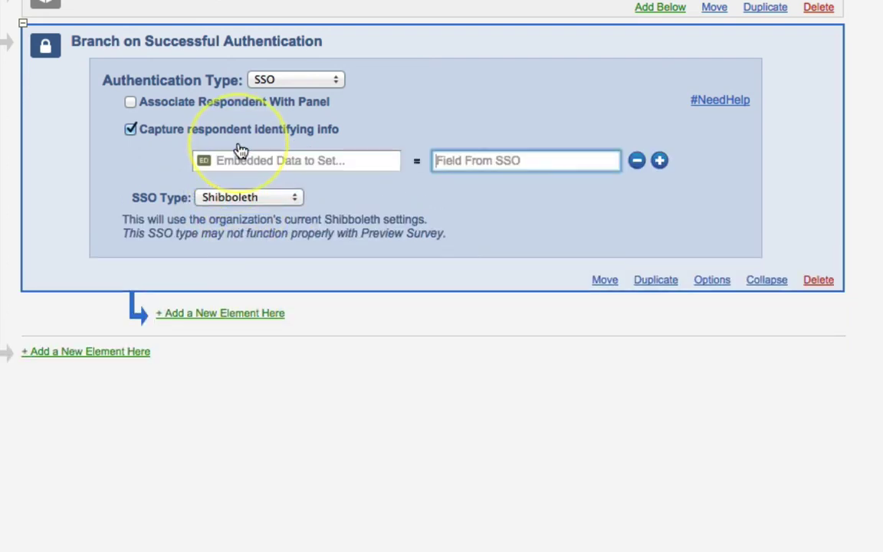
click(278, 159)
click(527, 162)
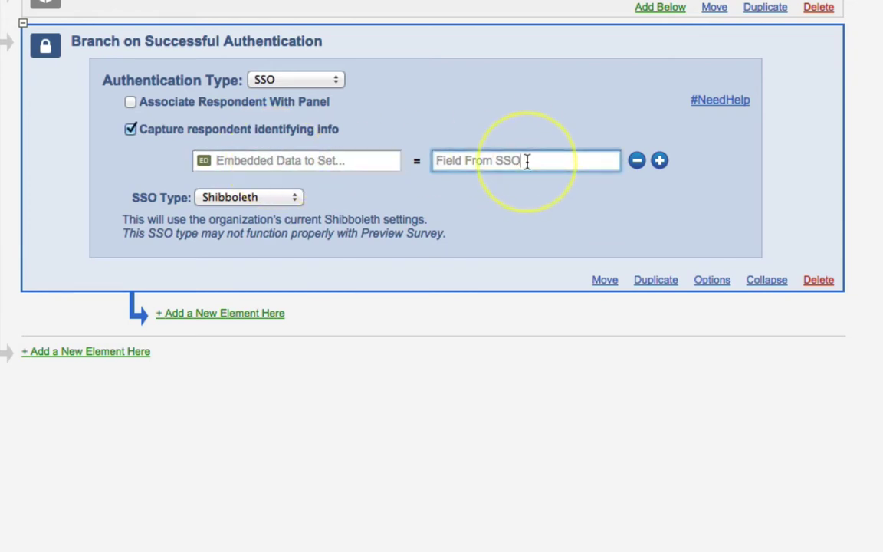
key(super+Tab)
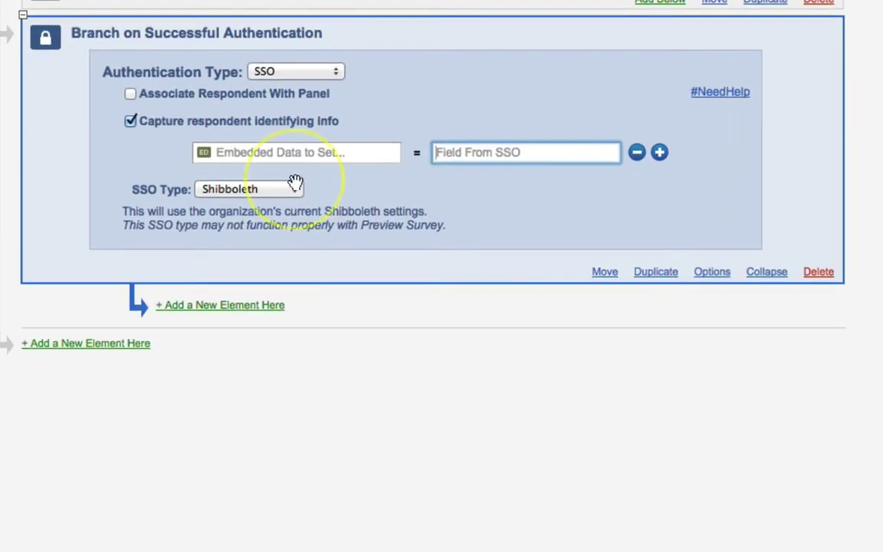
Step: Create embedded-data rows named Username, E-mail address, FirstName and LastName, then return to the OID note
click(295, 153)
text(Username)
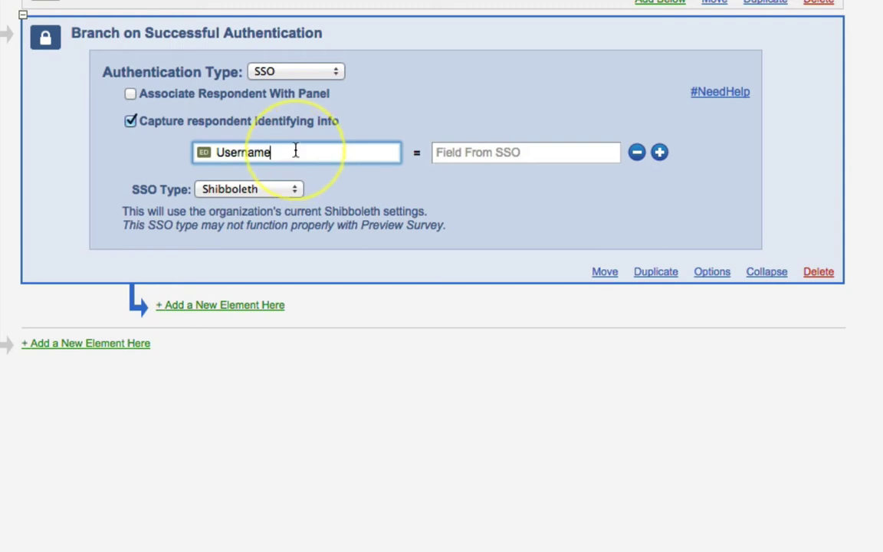
click(661, 153)
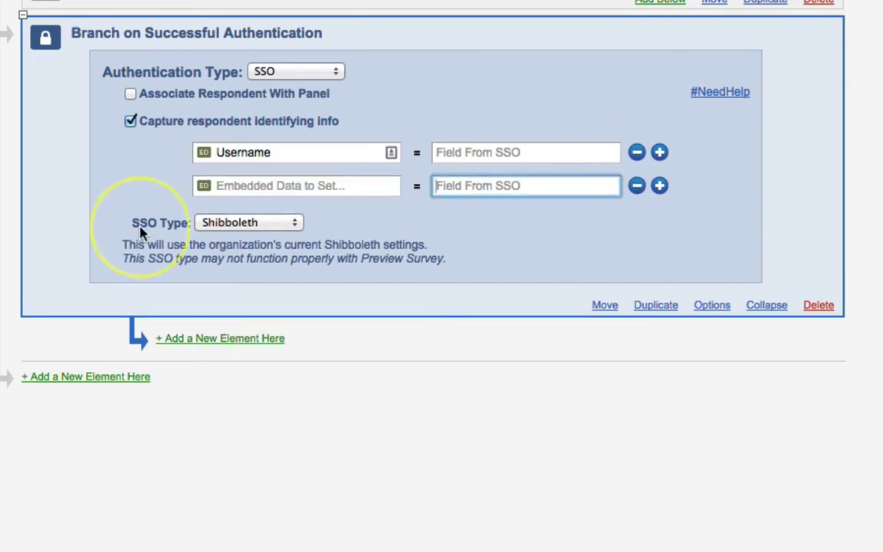
click(248, 190)
text(E)
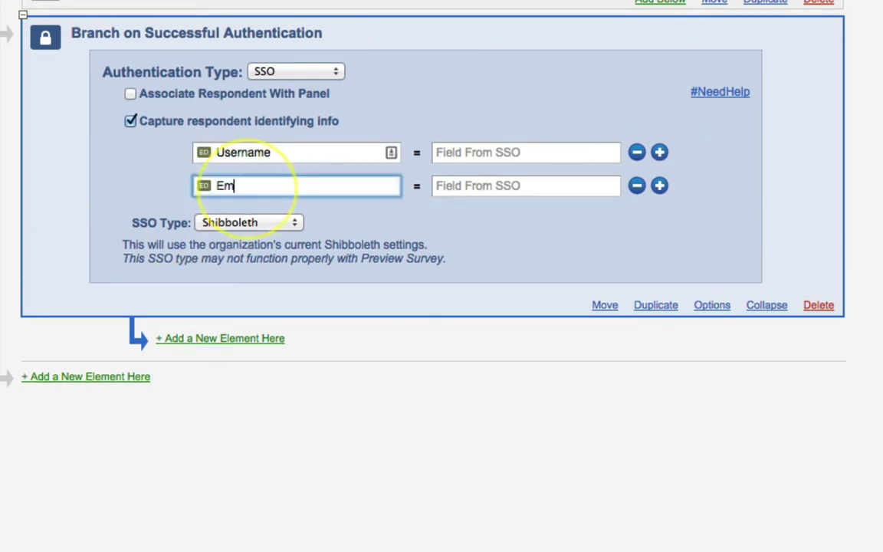
text(-mail addres)
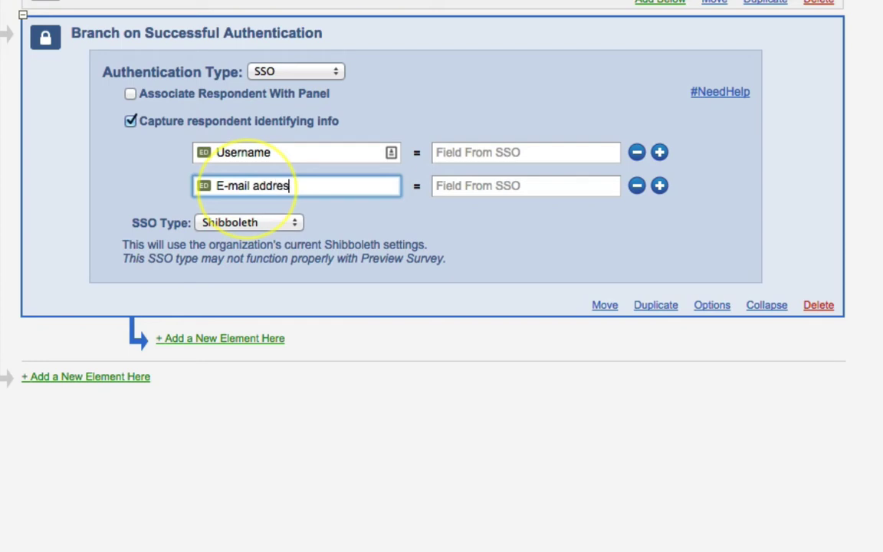
text(s)
click(659, 185)
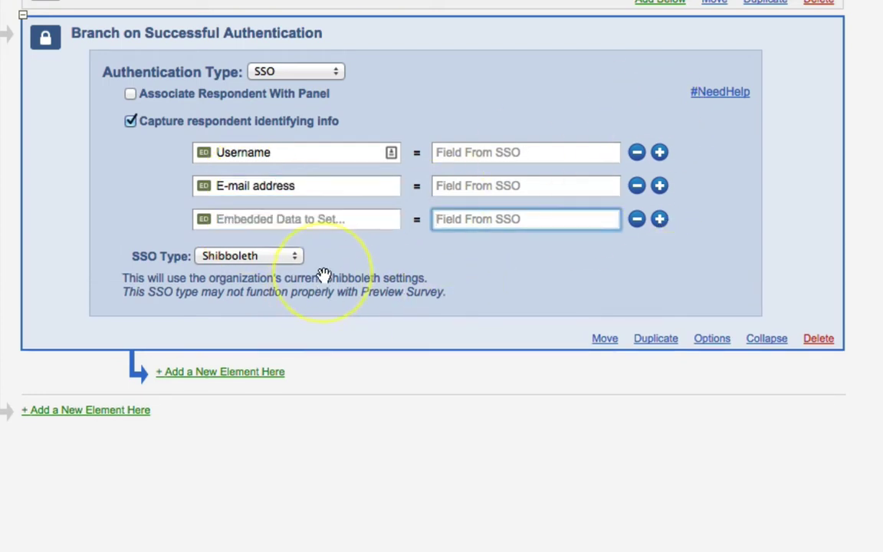
click(332, 219)
text(Firs)
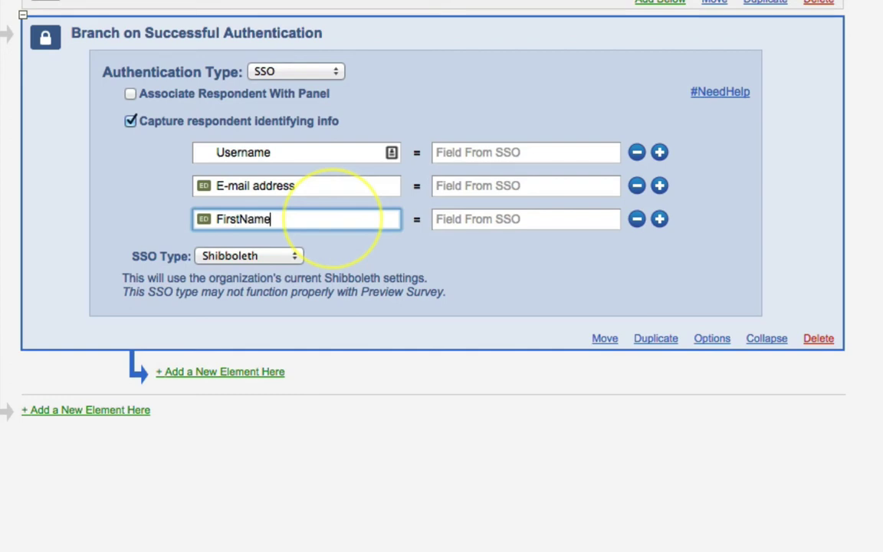
text(tName)
click(659, 220)
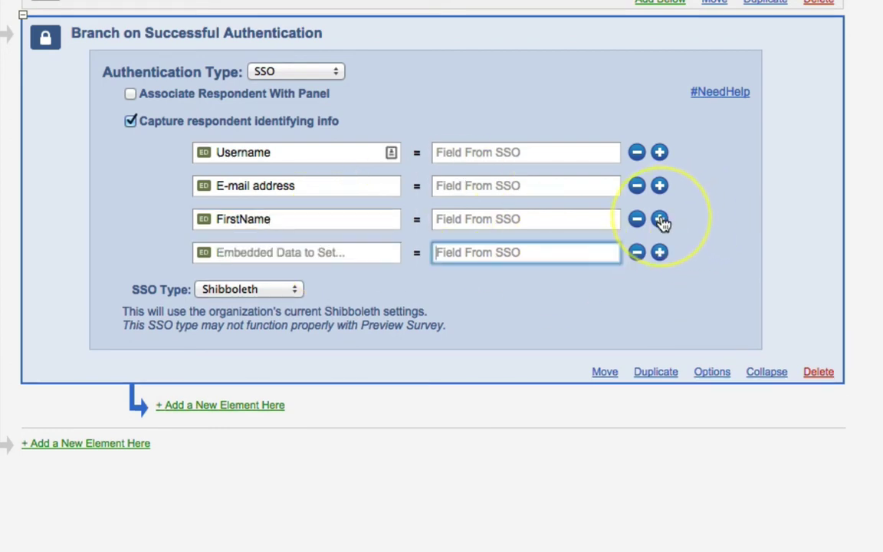
click(363, 258)
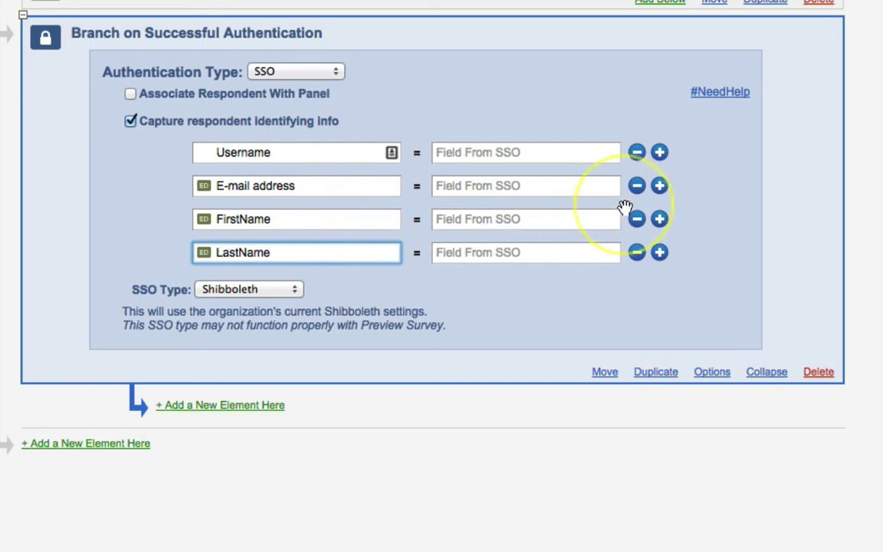
key(super+Tab)
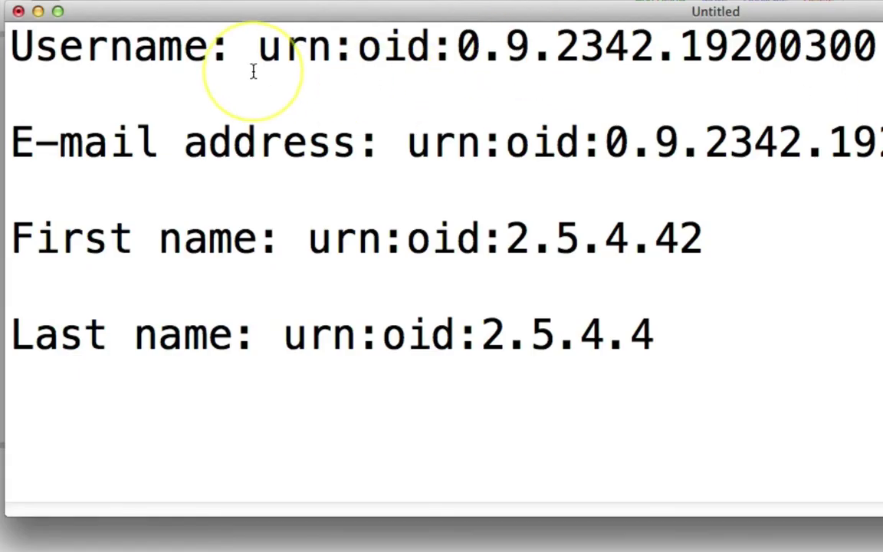
Step: Copy the Username and E-mail address URNs from the note into their SSO fields
drag(257, 44, 798, 42)
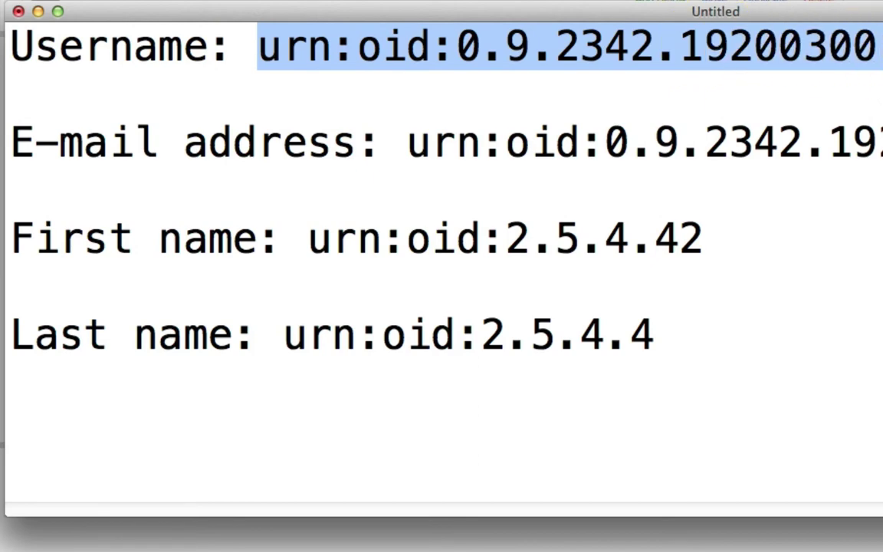
key(super+c)
key(super+Tab)
click(476, 157)
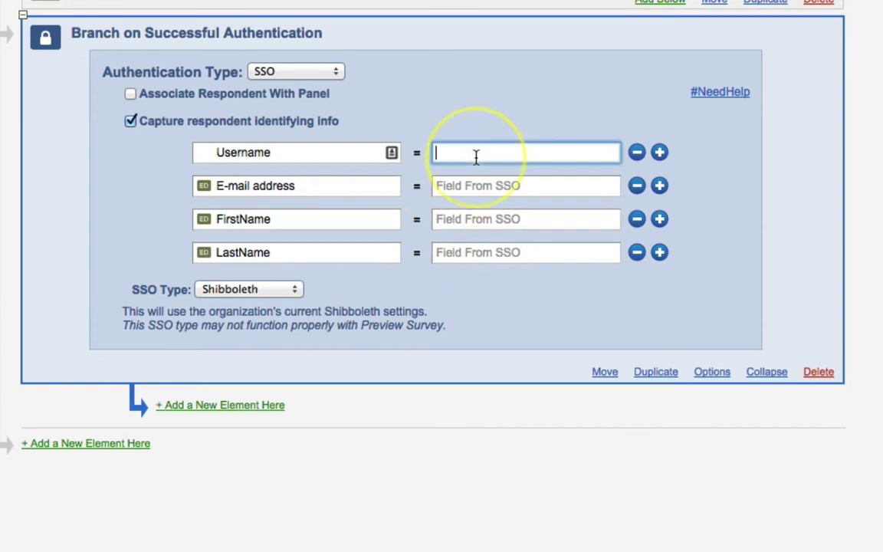
key(super+v)
key(super+Tab)
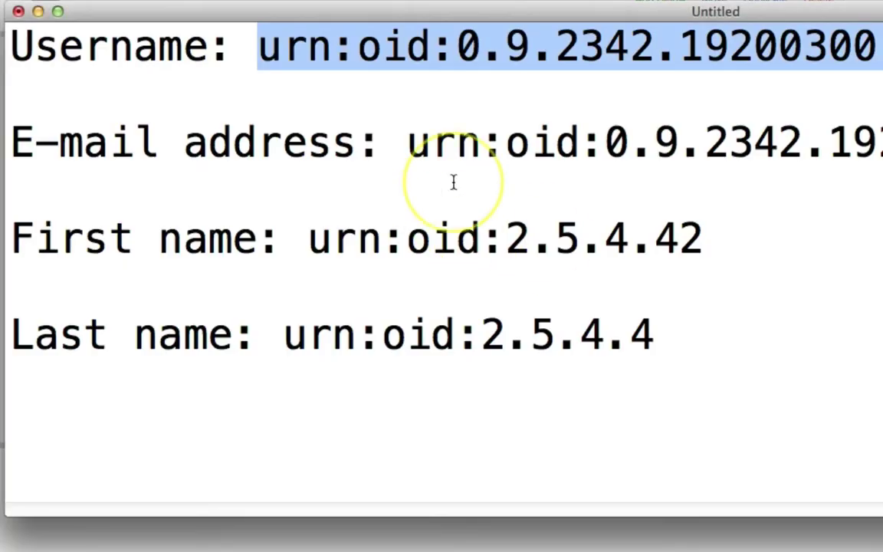
drag(410, 144, 882, 154)
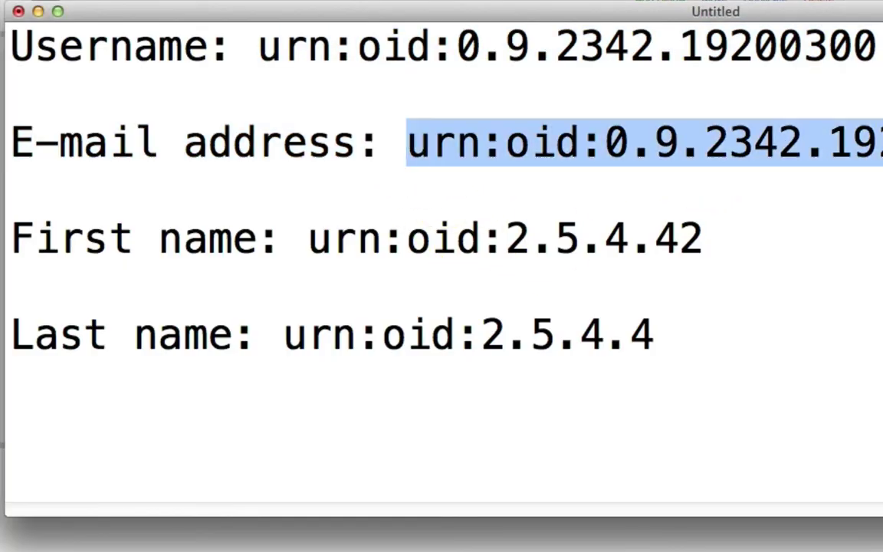
key(super+c)
key(super+Tab)
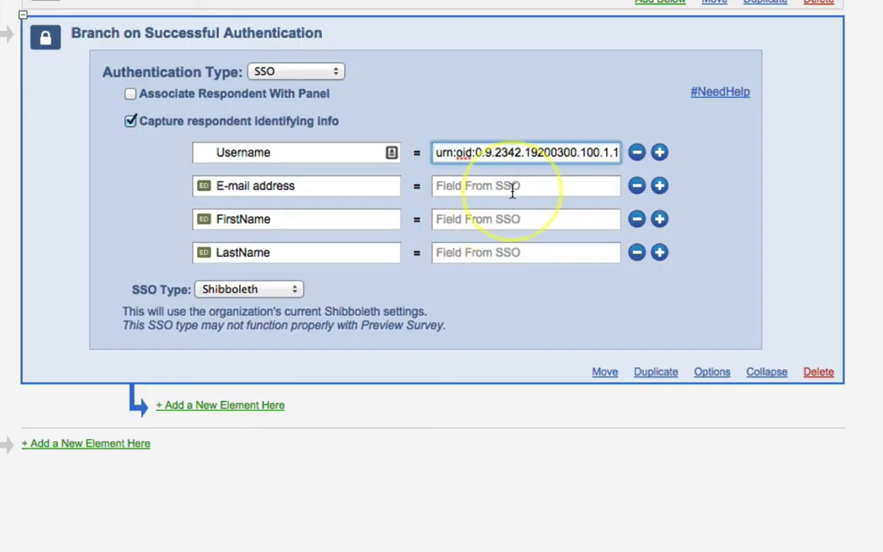
click(513, 188)
key(super+v)
key(super+Tab)
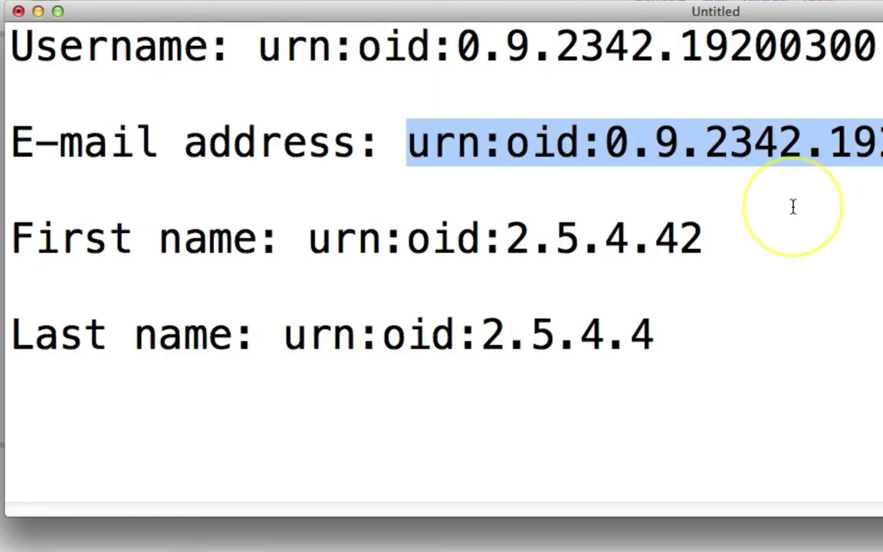
Step: Copy the FirstName and LastName URNs (LastName urn:oid:2.5.4.4) into their SSO fields
drag(307, 257, 694, 237)
key(super+c)
key(super+Tab)
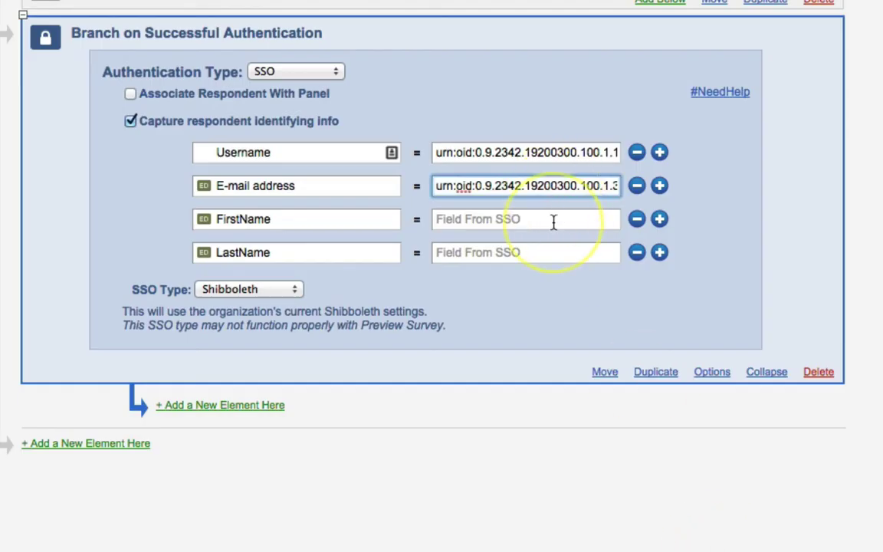
click(555, 222)
key(super+v)
key(super+Tab)
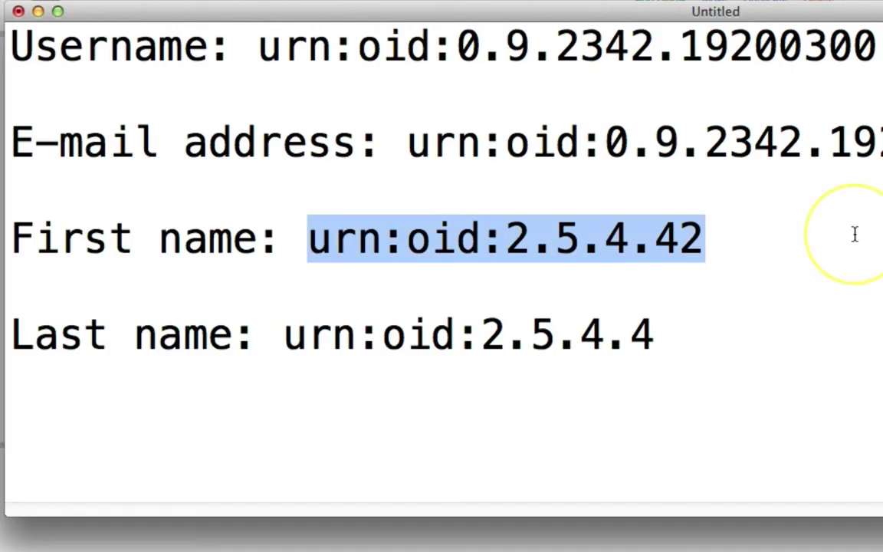
click(291, 341)
drag(291, 341, 661, 335)
key(super+c)
key(super+Tab)
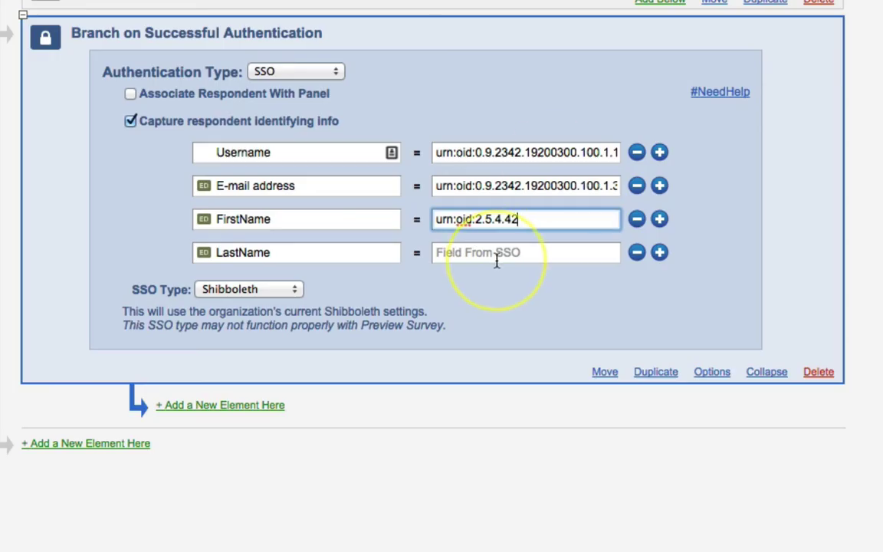
click(484, 254)
key(super+v)
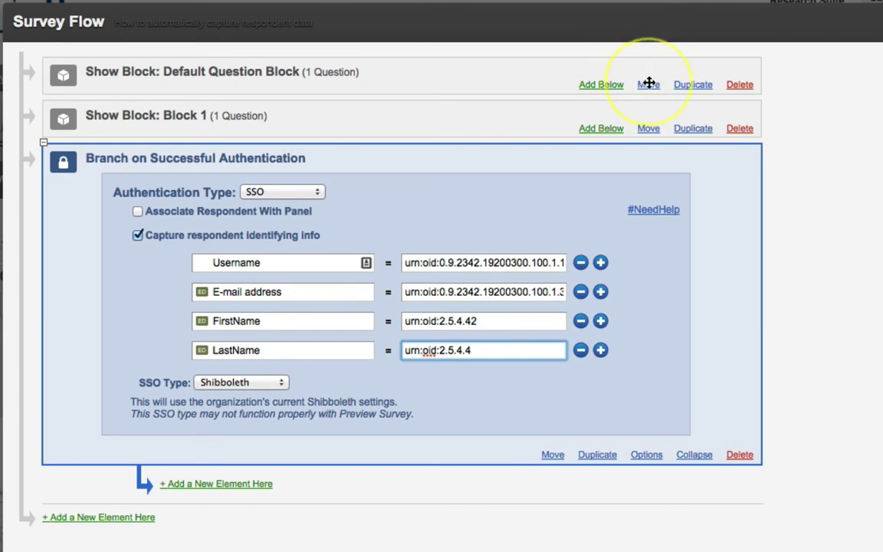
Step: Drag Default Question Block, then Block 1, inside the Branch on Successful Authentication
drag(649, 85, 656, 497)
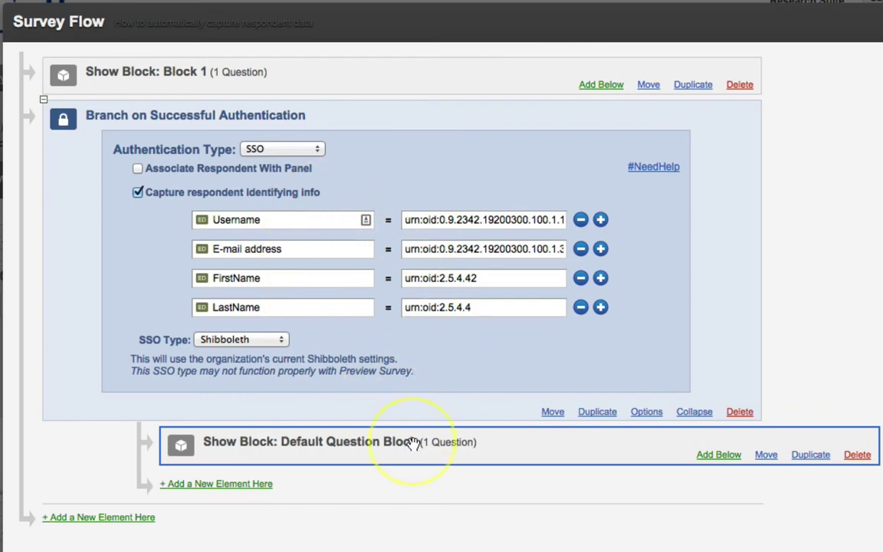
click(649, 84)
drag(649, 84, 666, 503)
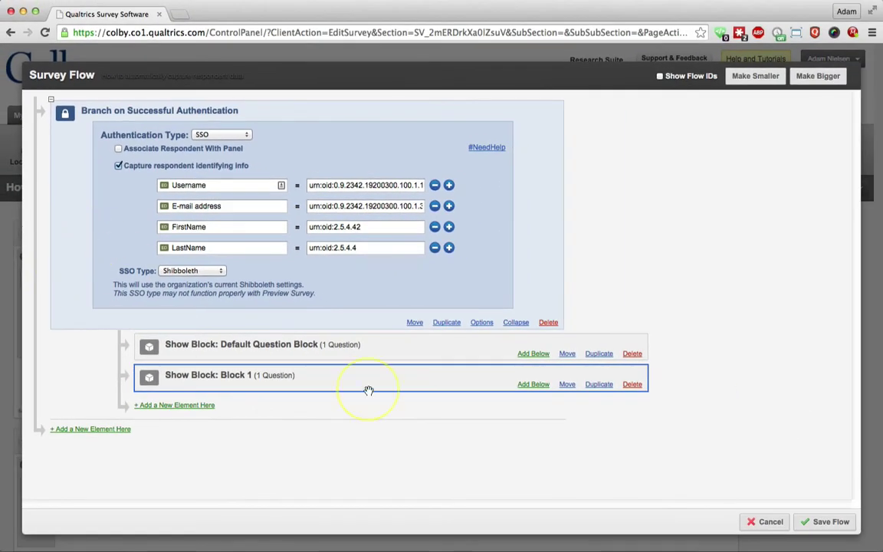
Step: Save the flow, launch the survey, and copy its anonymous link for a blank browser window
click(824, 523)
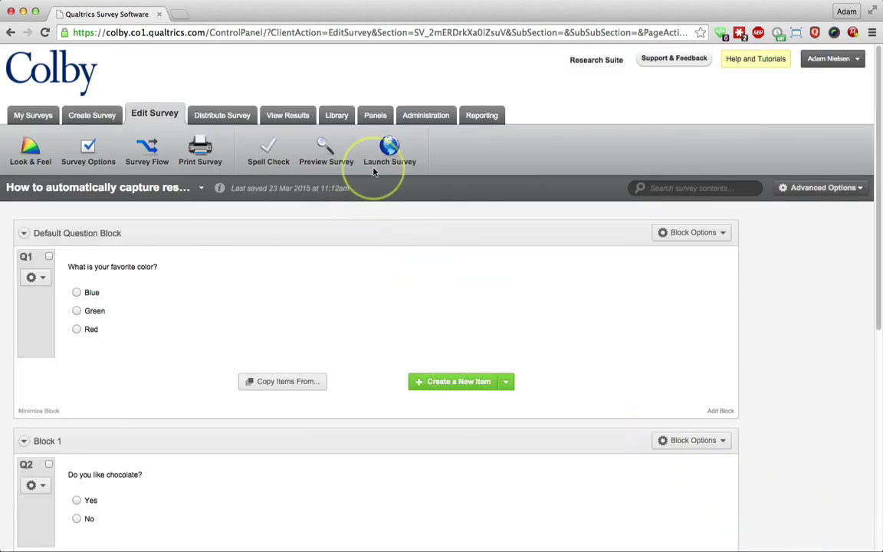
click(389, 152)
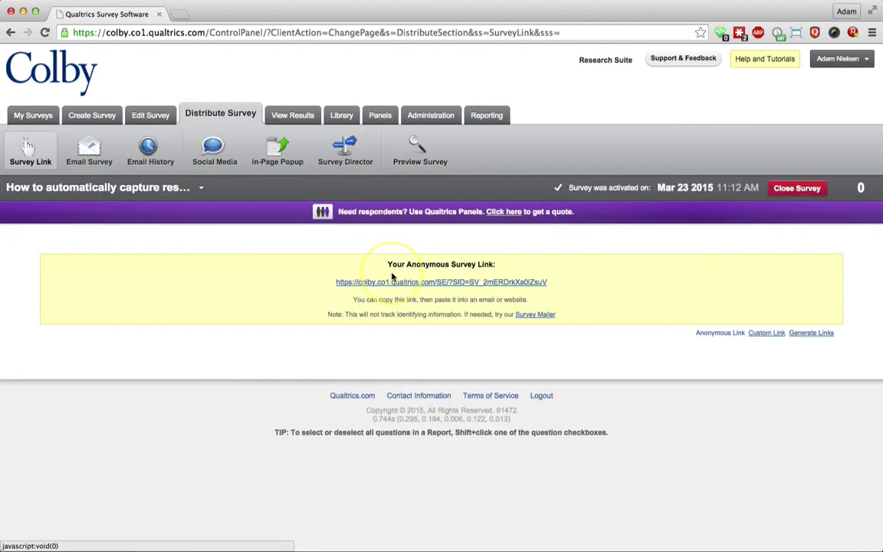
right_click(394, 283)
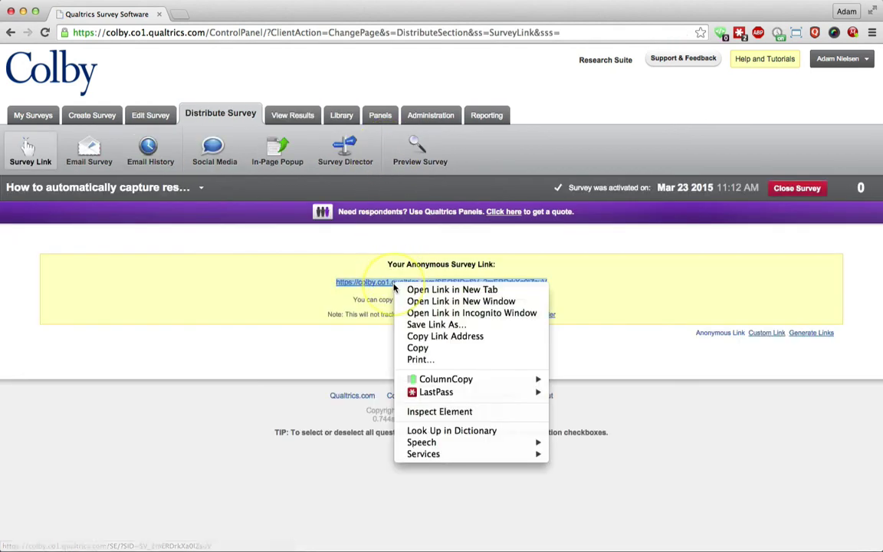
click(428, 338)
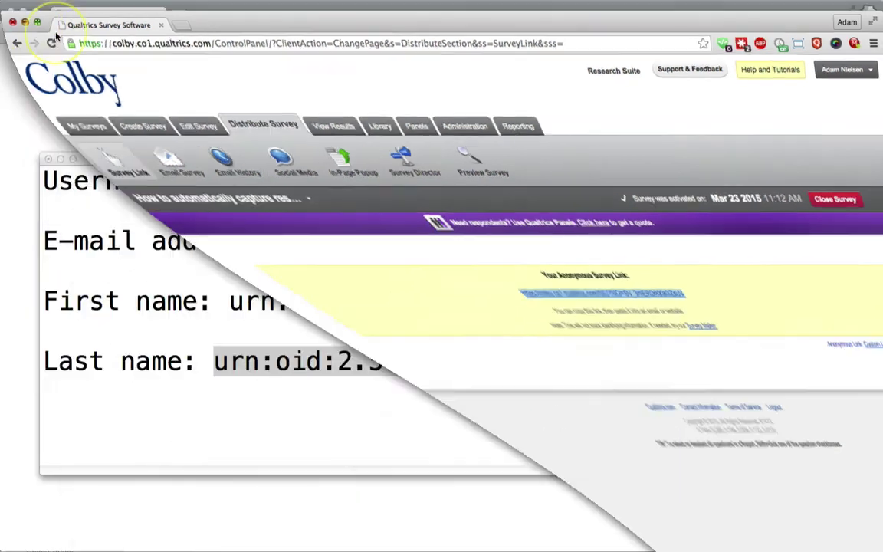
click(196, 33)
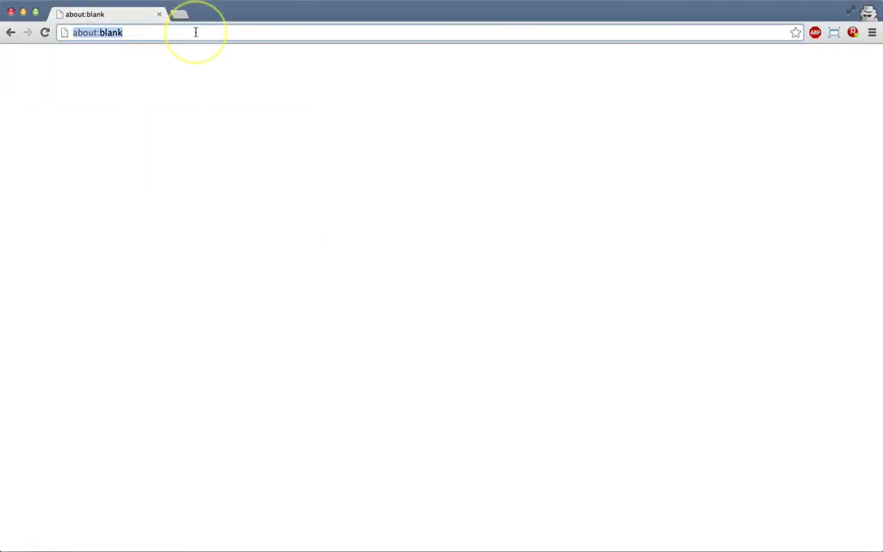
Step: Load the copied survey link and sign in on the Colby SSO page with username and password
key(super+v)
key(Return)
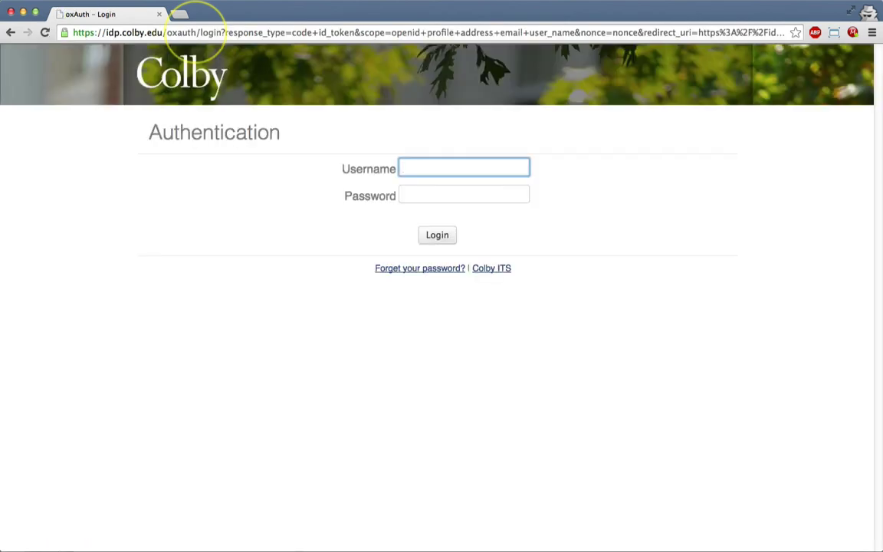
key(Tab)
text(••••••)
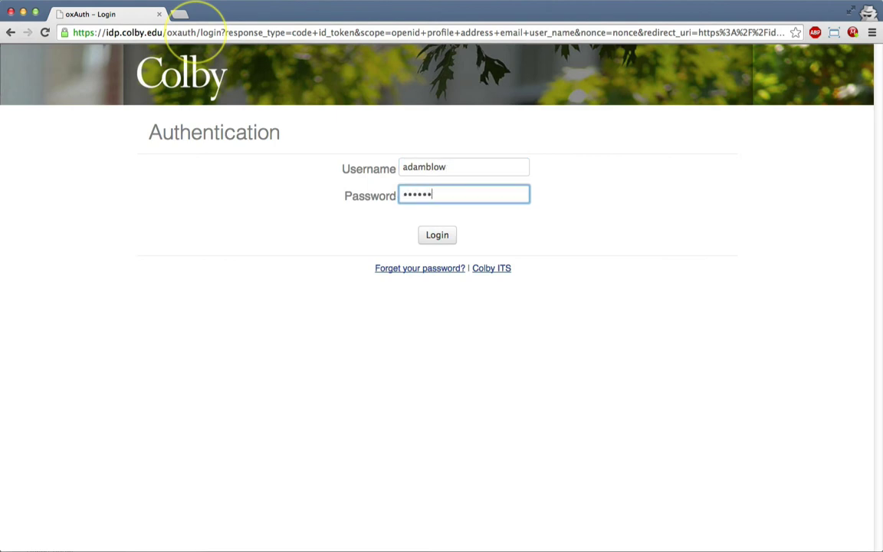
key(BackSpace)
key(BackSpace)
key(BackSpace)
key(BackSpace)
key(BackSpace)
key(BackSpace)
key(Return)
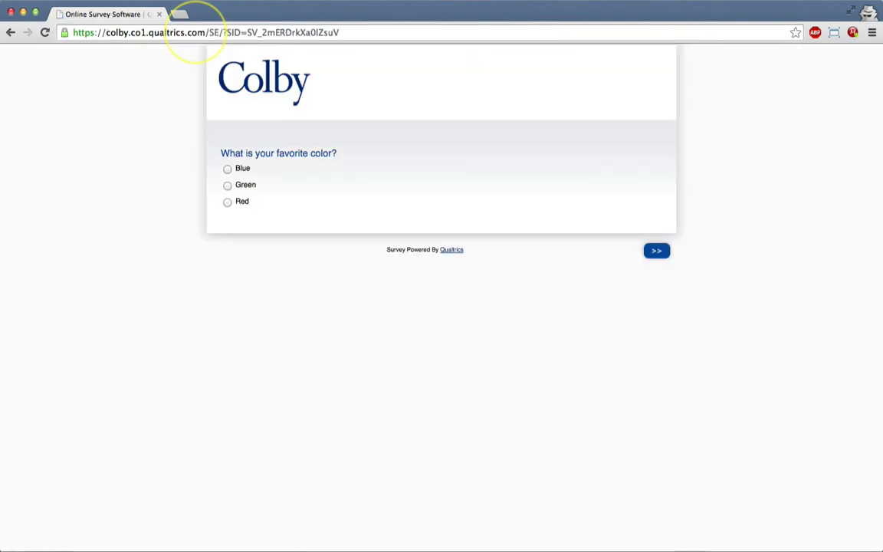
Step: Answer Red for favorite color and Yes for chocolate, submitting the test response
click(228, 202)
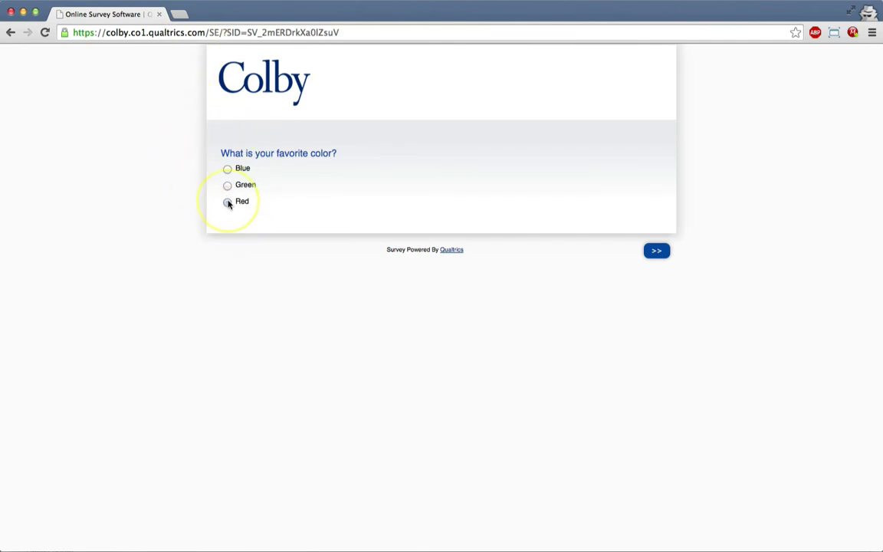
click(654, 257)
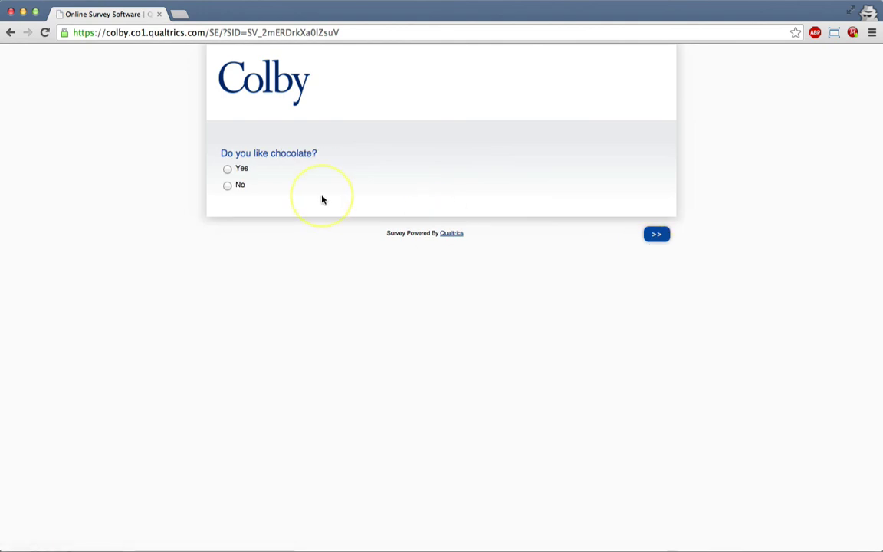
click(227, 169)
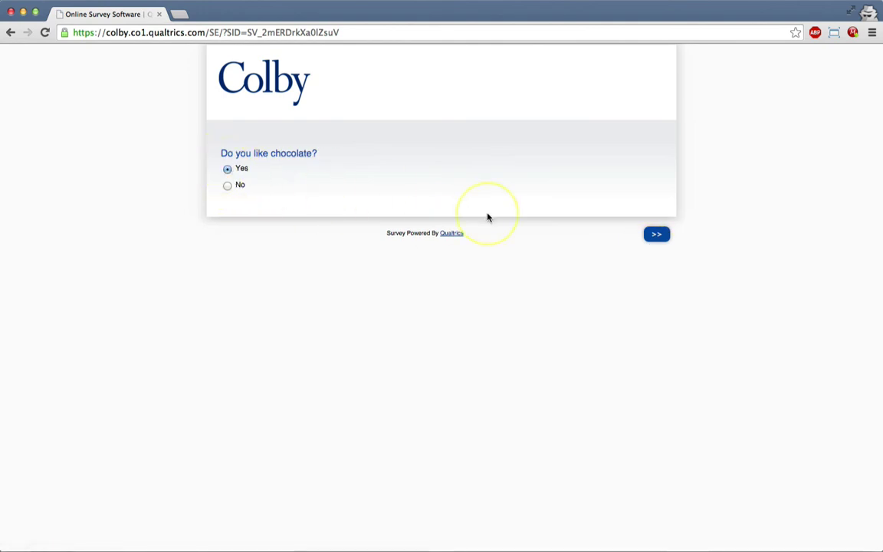
click(657, 235)
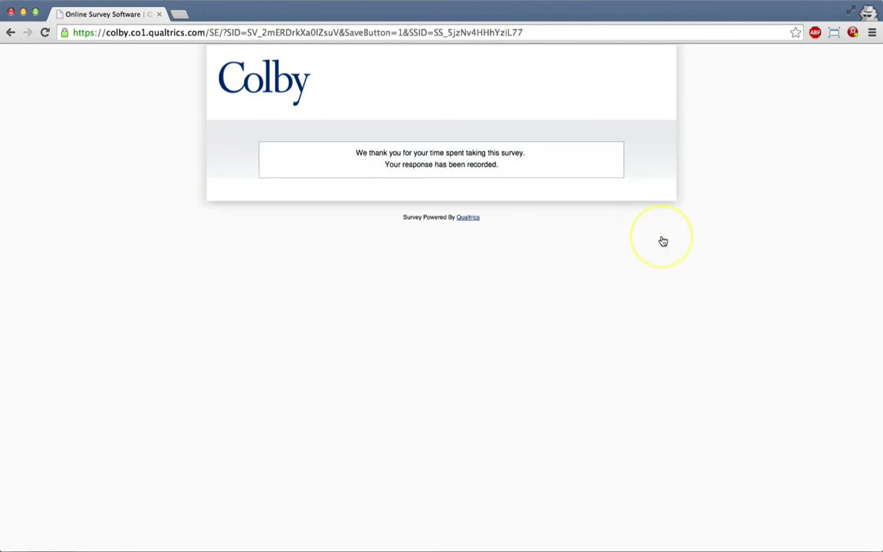